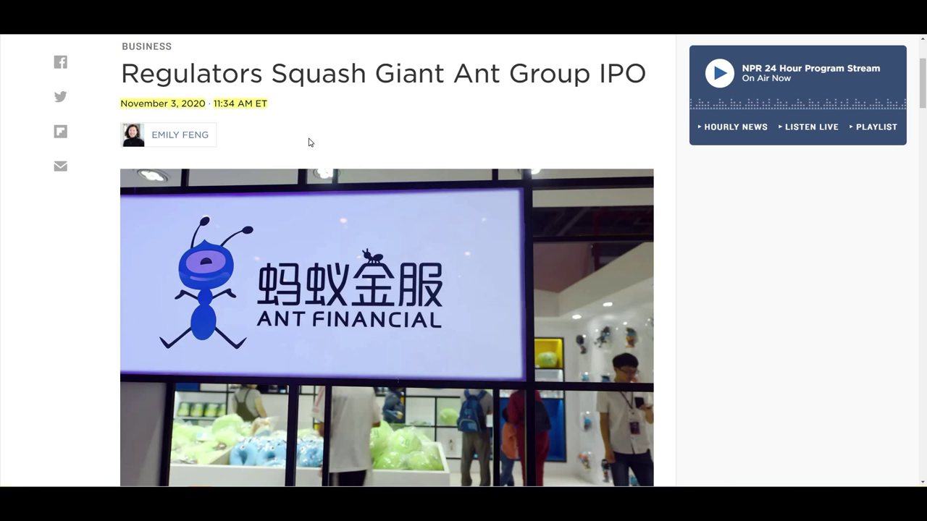
# Step: Scroll down through the NPR article on the Ant Group IPO
pyautogui.scroll(-6, 318, 153)
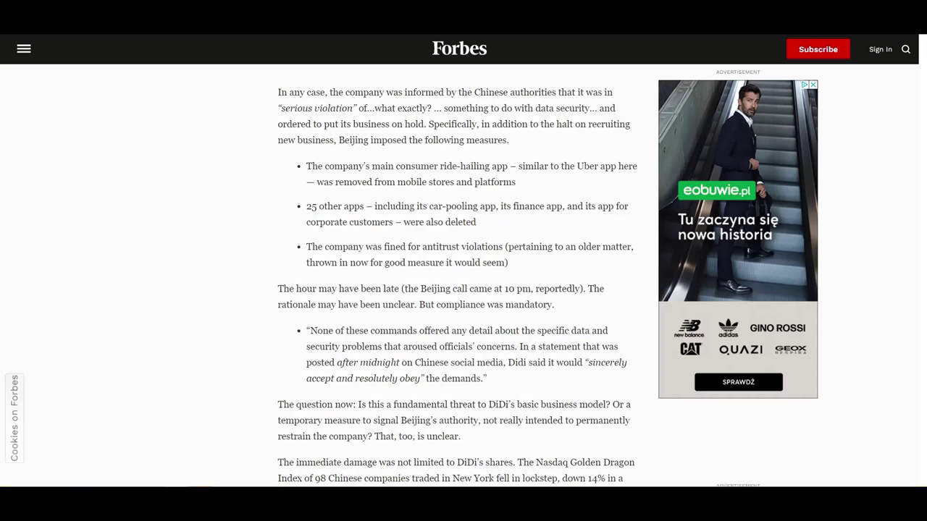
pyautogui.scroll(1, 233, 142)
pyautogui.scroll(2, 234, 142)
pyautogui.scroll(-1, 233, 142)
pyautogui.scroll(3, 234, 140)
pyautogui.scroll(3, 234, 140)
pyautogui.scroll(-5, 240, 140)
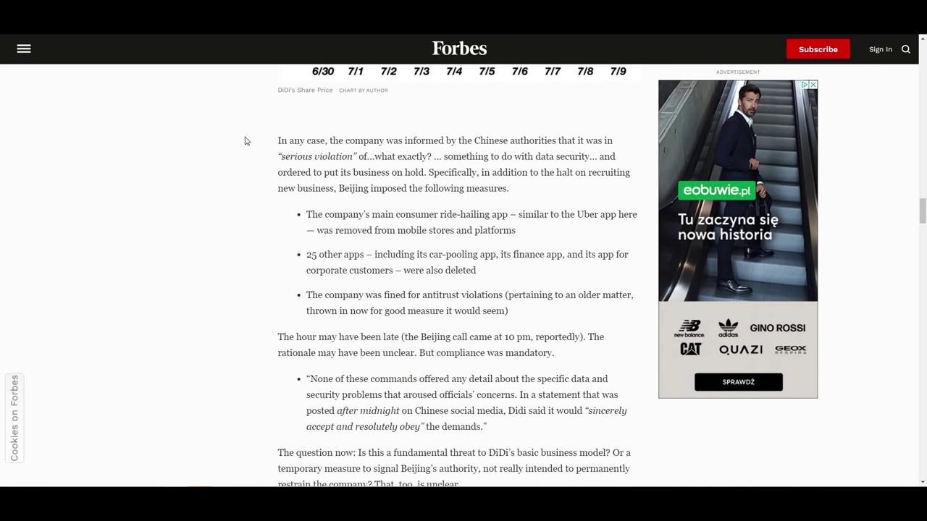
pyautogui.scroll(-1, 245, 140)
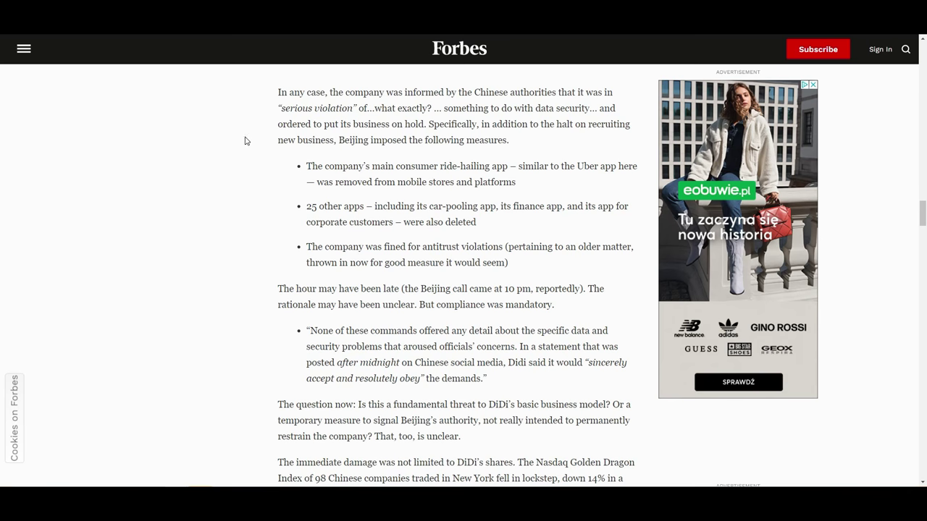
pyautogui.scroll(-1, 254, 169)
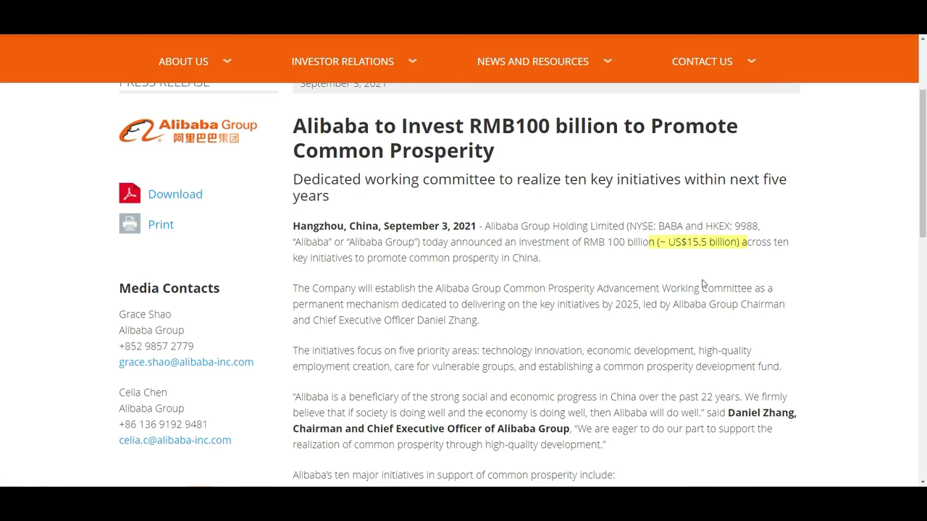
# Step: Scroll through the ten initiatives in Alibaba's RMB100 billion common prosperity press release and back up
pyautogui.scroll(-5, 665, 306)
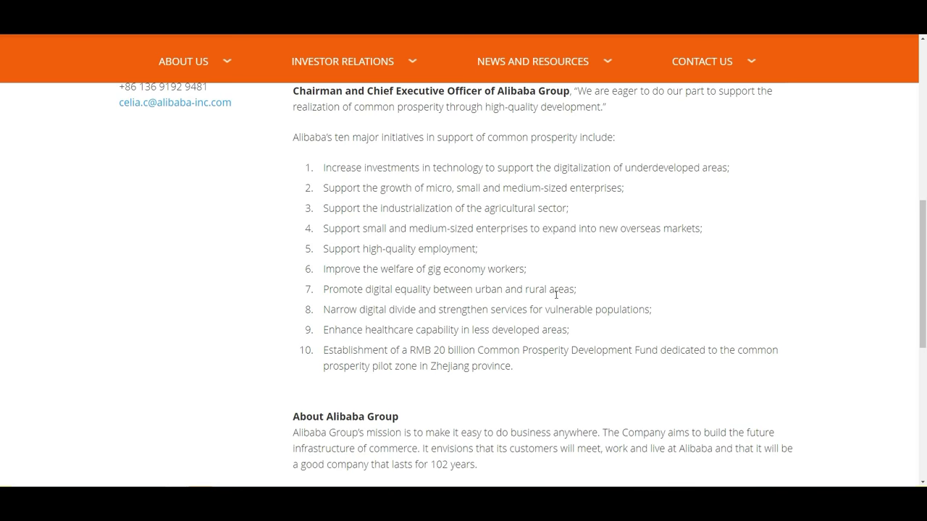
pyautogui.scroll(4, 556, 295)
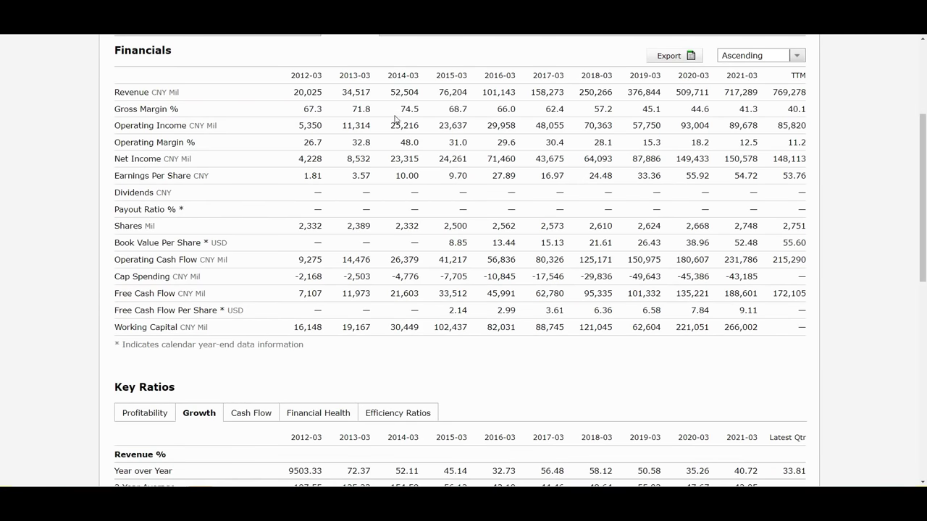
# Step: Scroll up the TIKR BABA company overview showing the $145.08 share price
pyautogui.scroll(1, 395, 119)
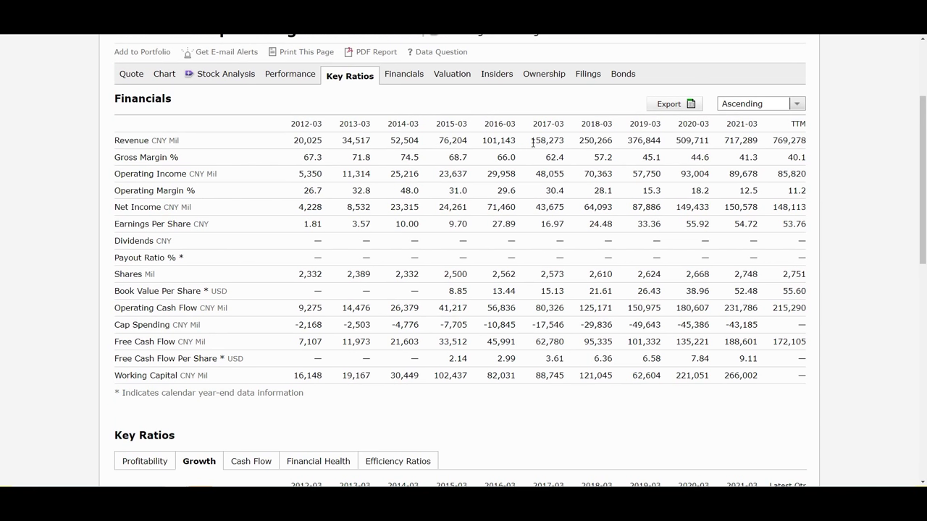
pyautogui.moveTo(532, 140); pyautogui.dragTo(564, 139)
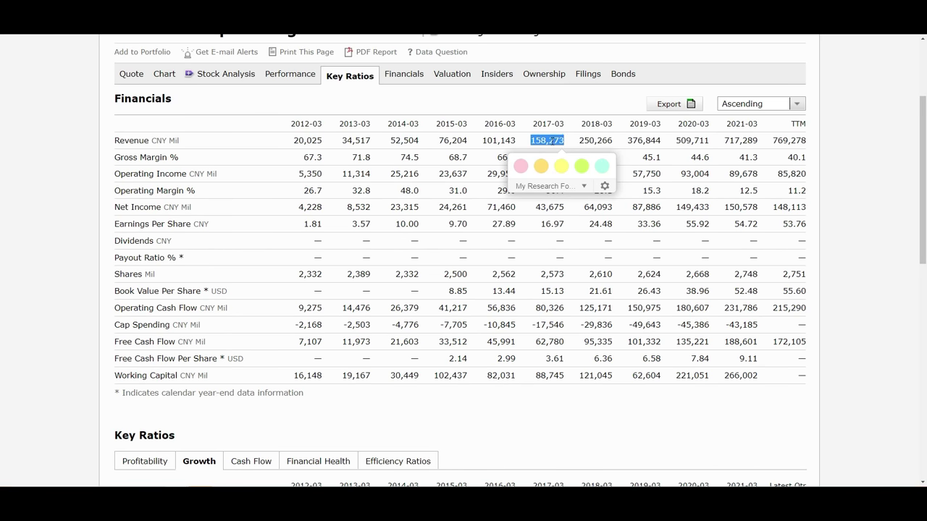
pyautogui.click(546, 142)
pyautogui.click(547, 142)
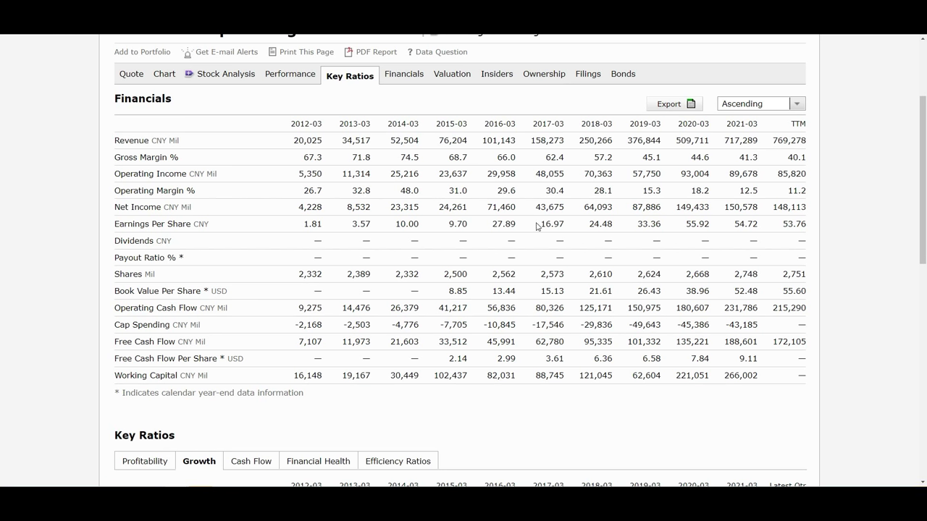
pyautogui.moveTo(544, 226); pyautogui.dragTo(565, 225)
pyautogui.click(570, 226)
# Step: Scroll the Morningstar page to the Key Ratios Growth table for revenue, income and EPS
pyautogui.scroll(-6, 760, 315)
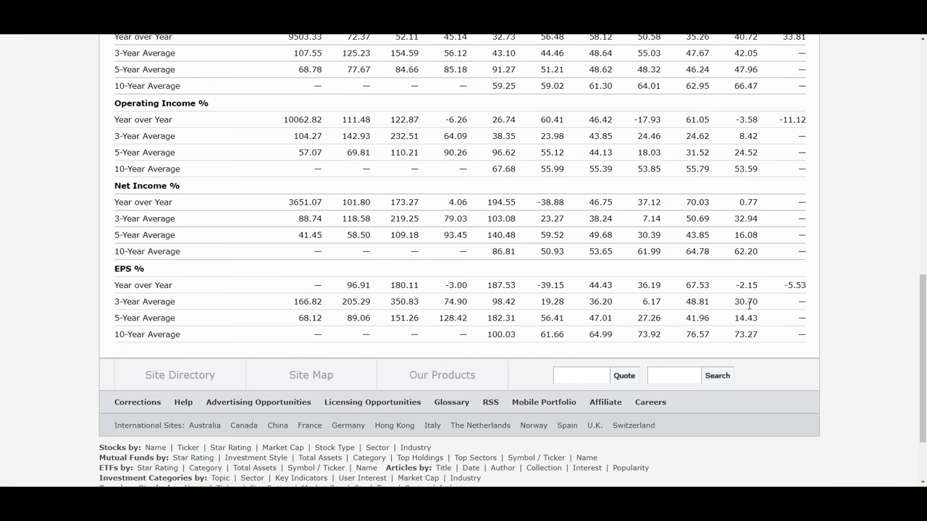
pyautogui.scroll(2, 757, 317)
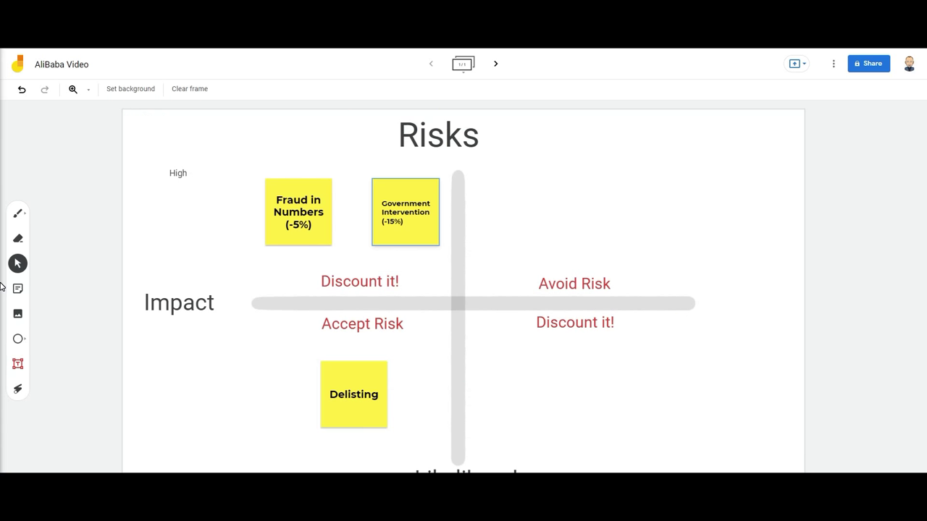
# Step: Highlight the Delisting and Government Intervention sticky notes on the Risks board, then deselect them
pyautogui.click(335, 373)
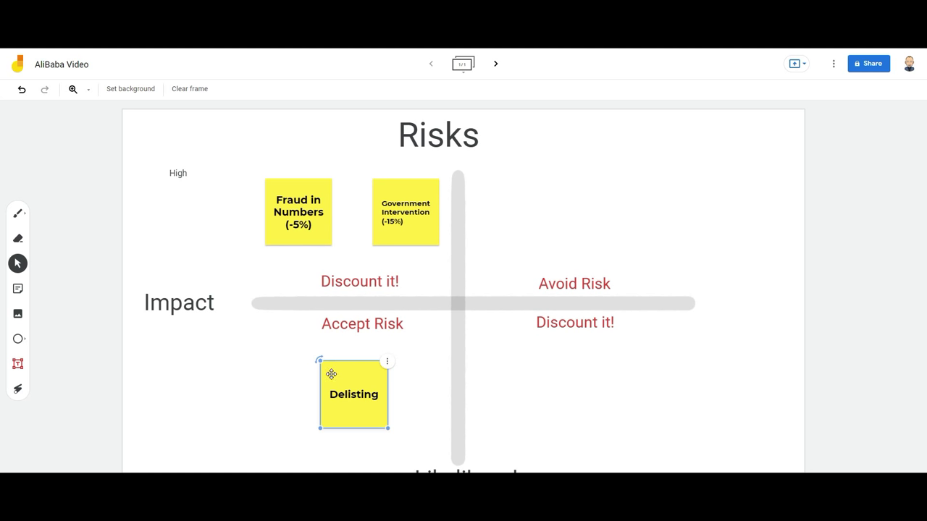
pyautogui.click(340, 348)
pyautogui.press('Escape')
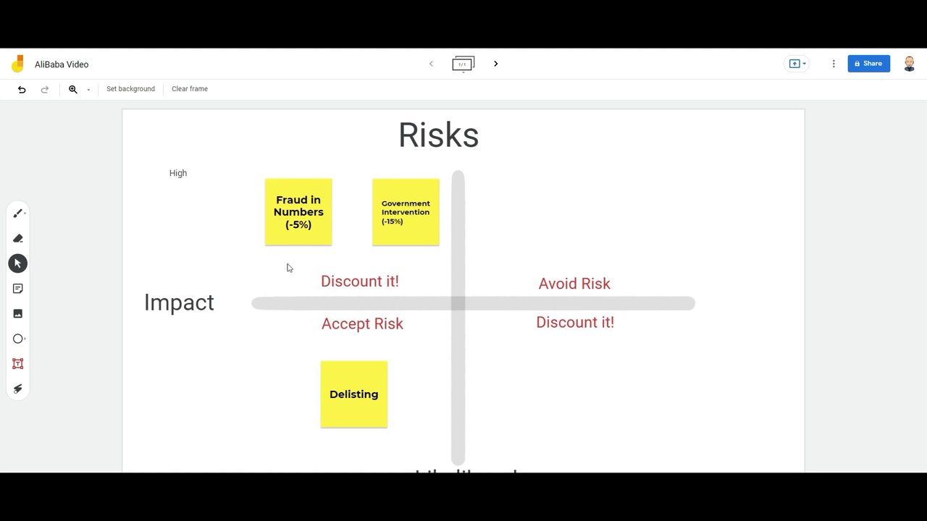
pyautogui.click(403, 229)
pyautogui.click(423, 266)
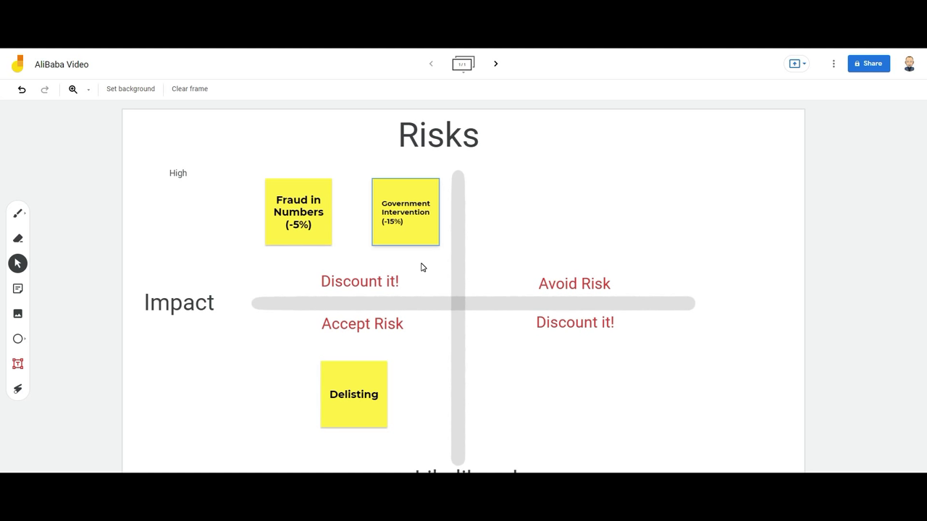
pyautogui.click(412, 239)
pyautogui.click(514, 355)
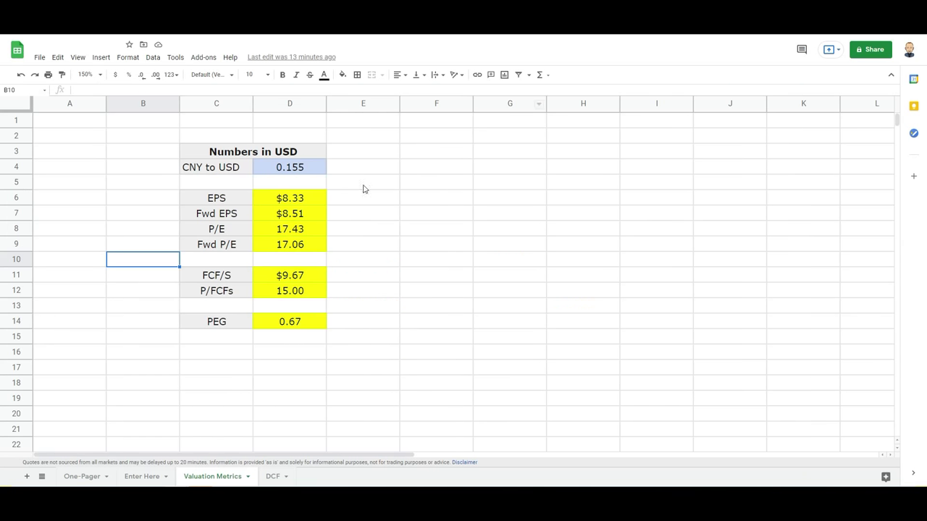
# Step: Inspect the formulas behind the EPS, P/E, FCF/S, P/FCFs and PEG values
pyautogui.click(315, 201)
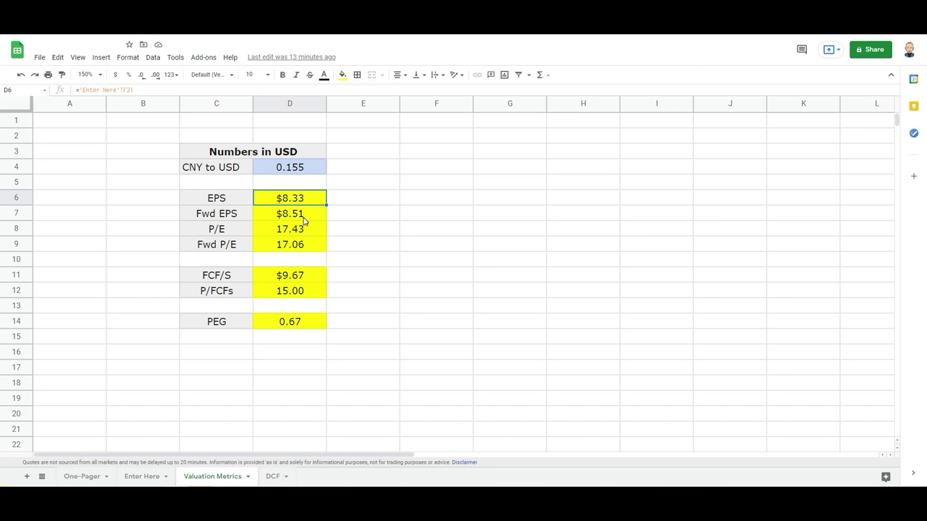
pyautogui.click(300, 232)
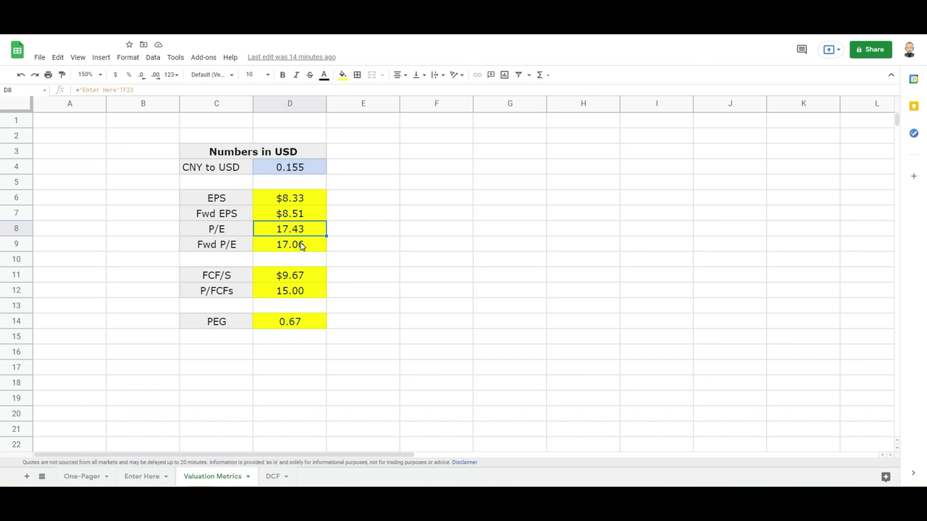
pyautogui.click(313, 278)
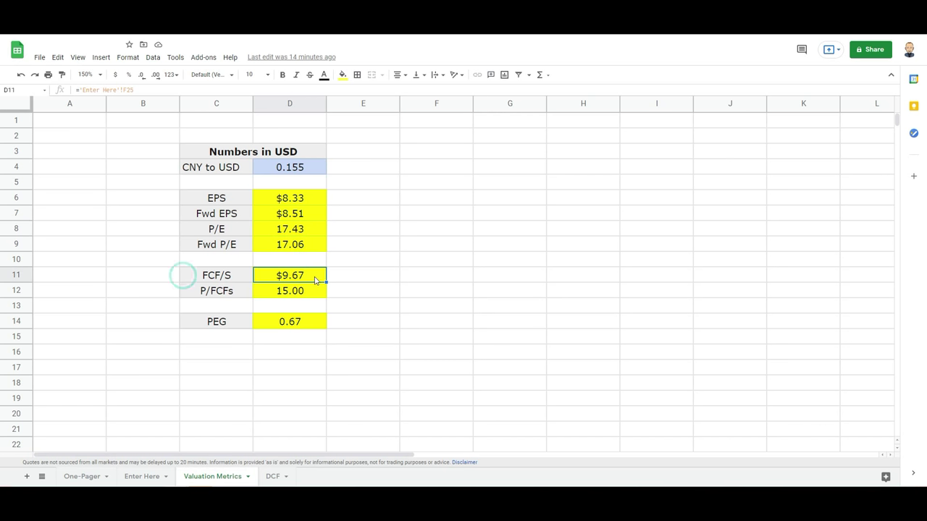
pyautogui.click(300, 294)
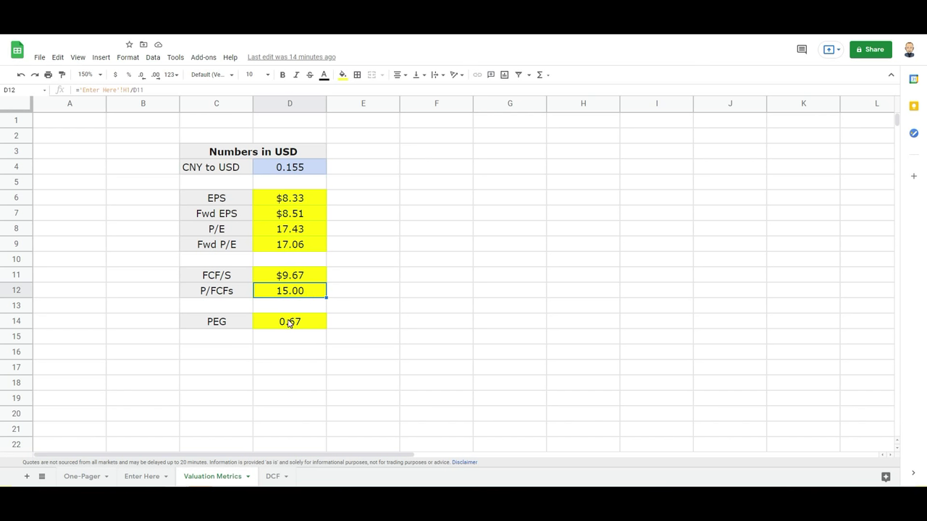
pyautogui.click(305, 325)
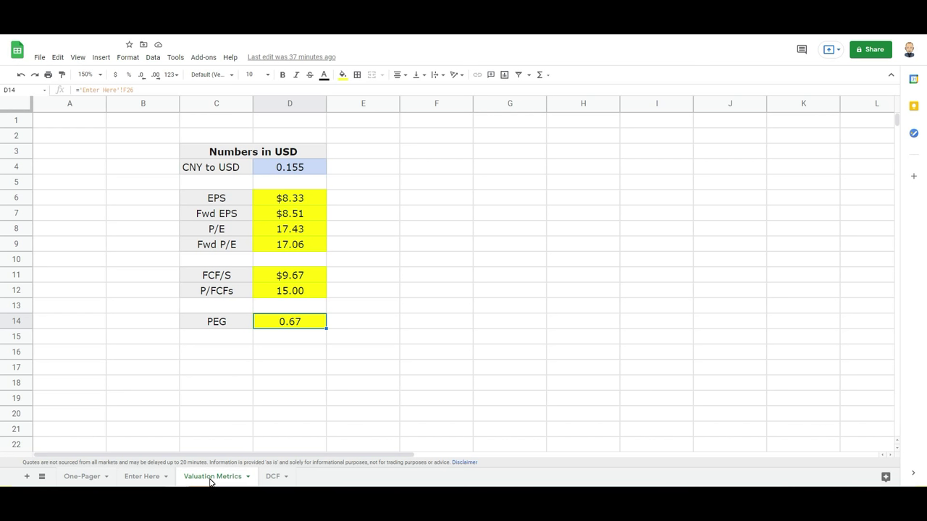
pyautogui.click(268, 478)
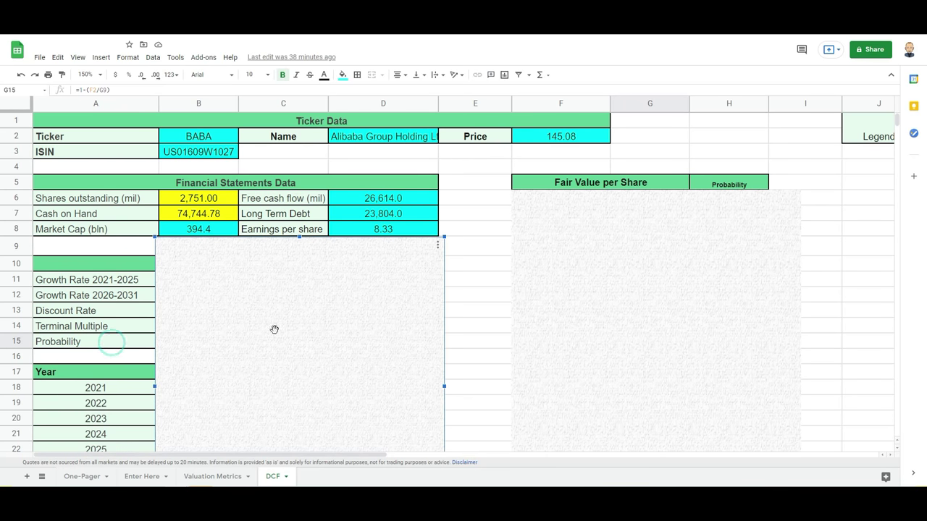
# Step: Move the grey cover below row 16 and review the baseline growth rates and discount rate
pyautogui.moveTo(275, 329); pyautogui.dragTo(278, 461)
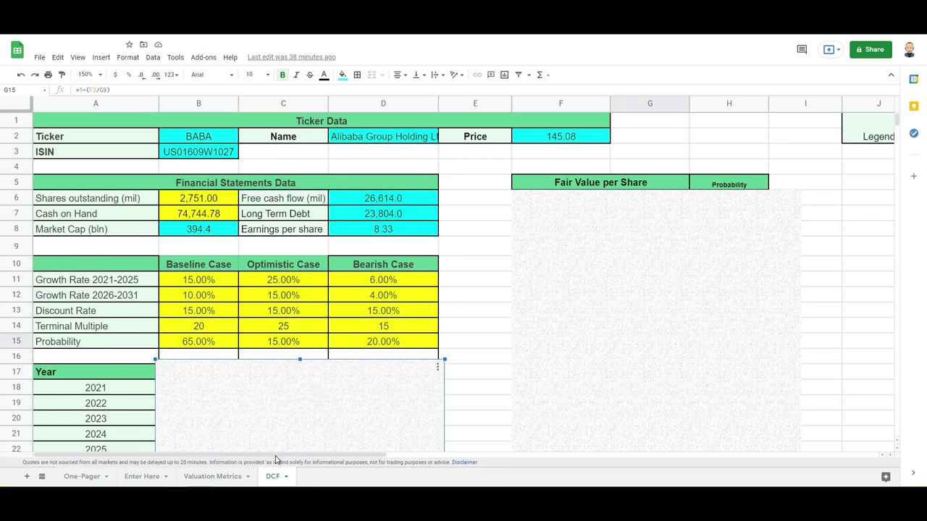
pyautogui.click(216, 284)
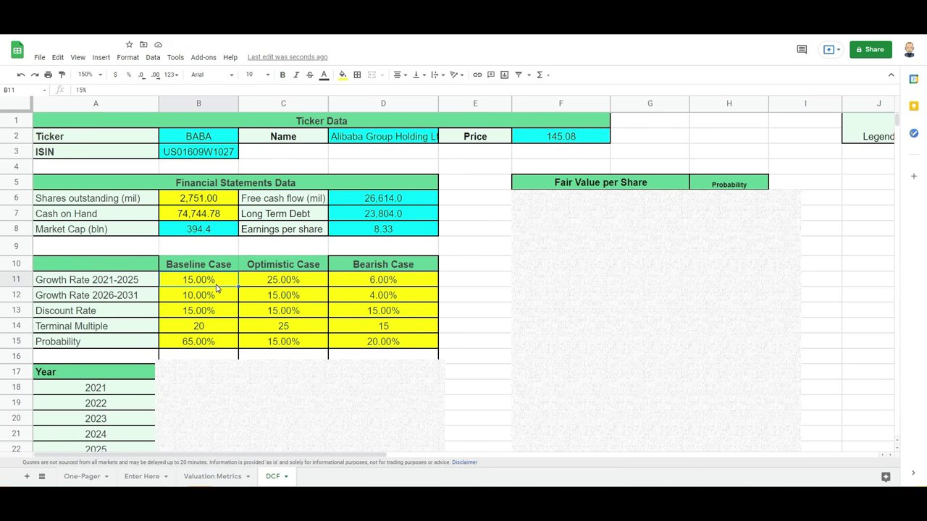
pyautogui.click(211, 298)
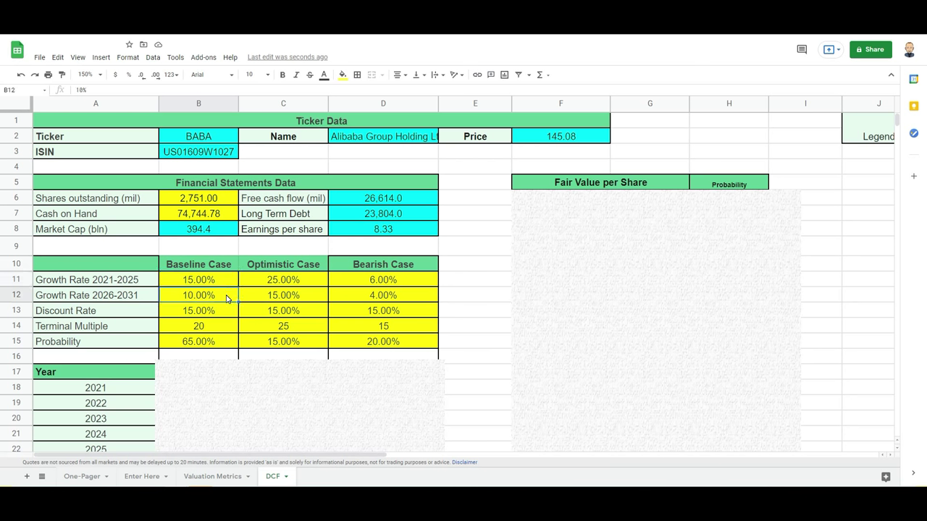
pyautogui.click(216, 312)
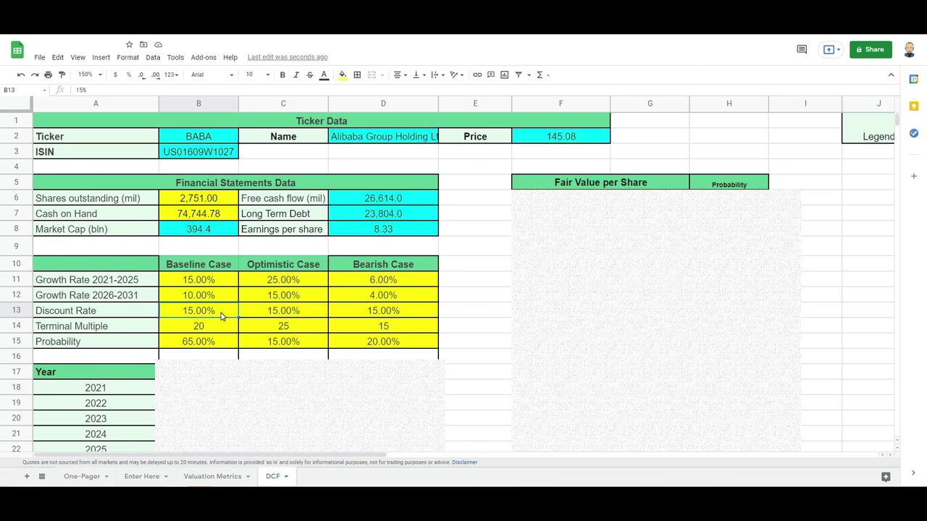
# Step: Delete the grey cover and check the baseline fair value per share formula (232.81)
pyautogui.scroll(-1, 221, 333)
pyautogui.click(221, 347)
pyautogui.scroll(-5, 224, 336)
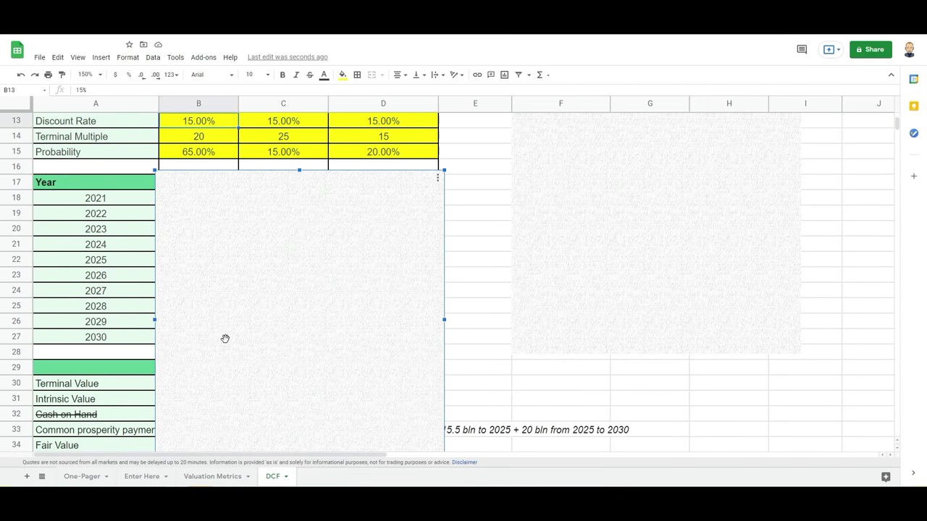
pyautogui.press('Delete')
pyautogui.scroll(-3, 196, 330)
pyautogui.click(194, 373)
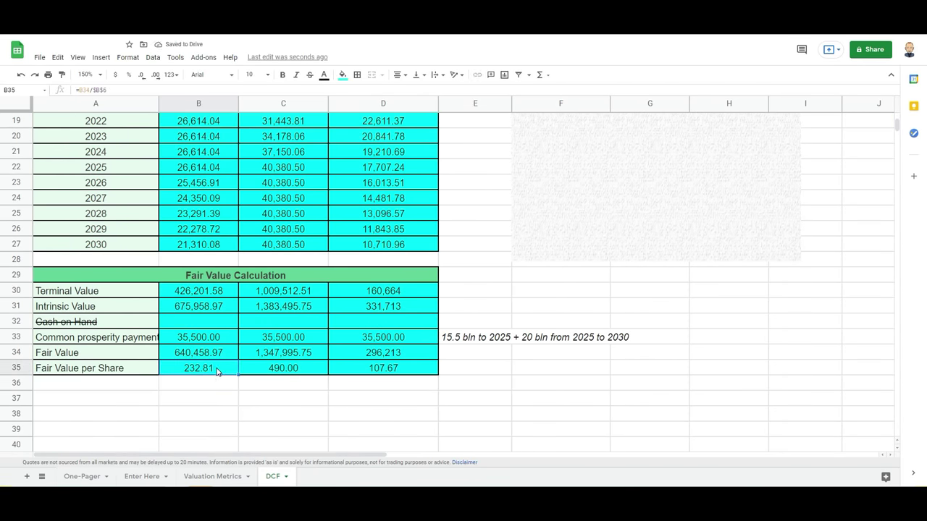
# Step: Review the optimistic case: 25.00% and 15.00% growth, multiple 25, fair value 490.00
pyautogui.scroll(6, 221, 370)
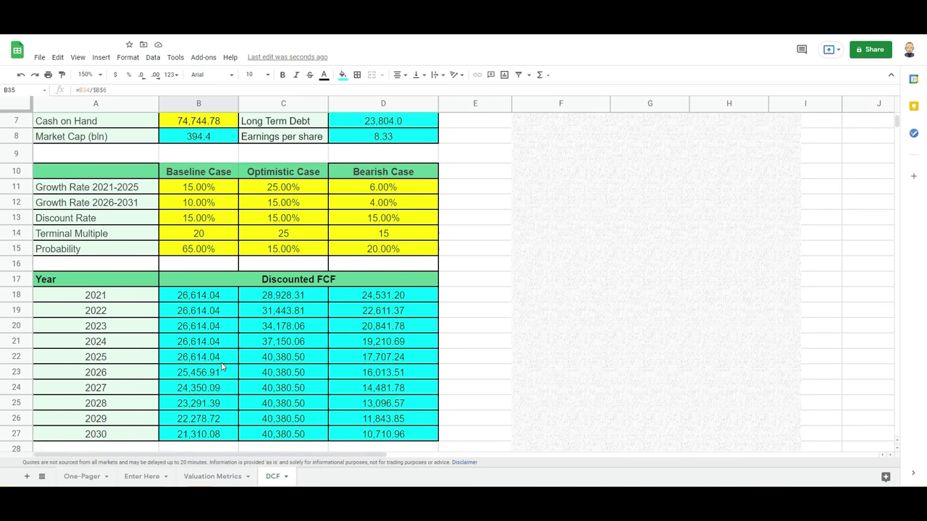
pyautogui.click(287, 191)
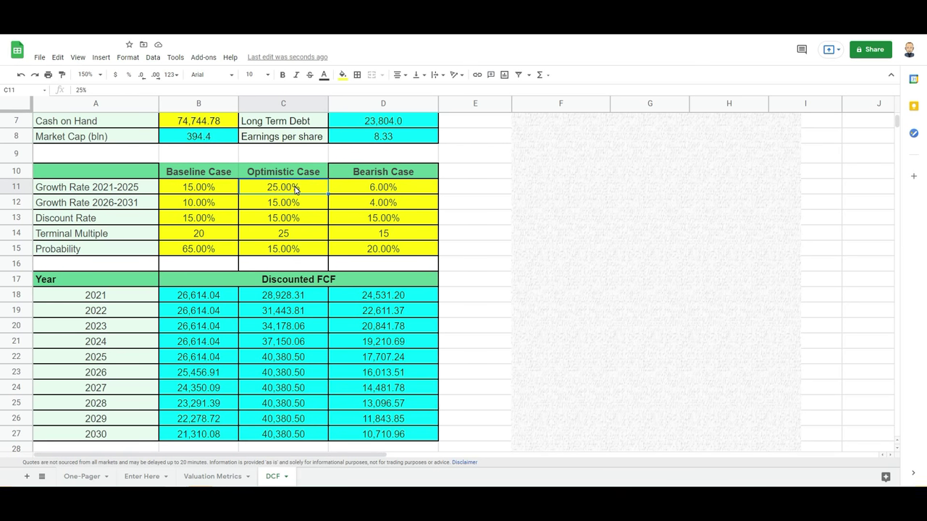
pyautogui.click(289, 205)
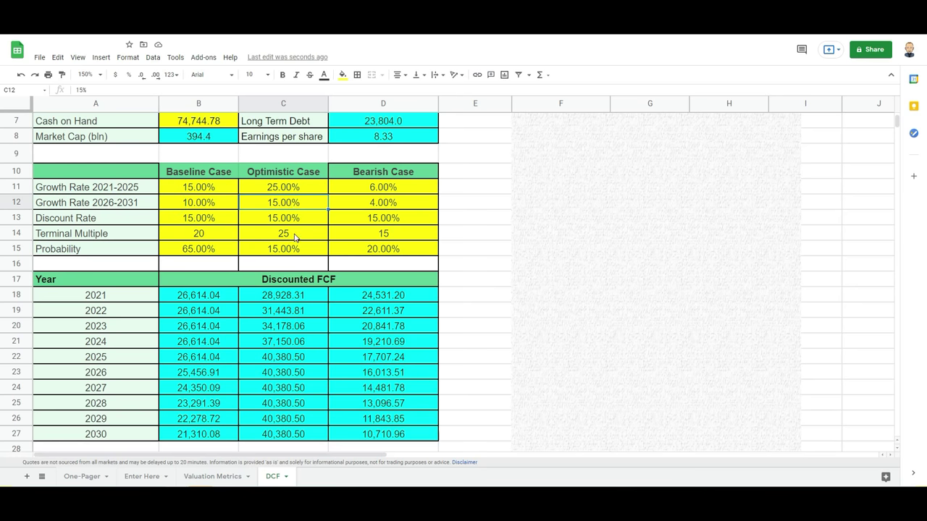
pyautogui.click(295, 238)
pyautogui.scroll(-5, 293, 289)
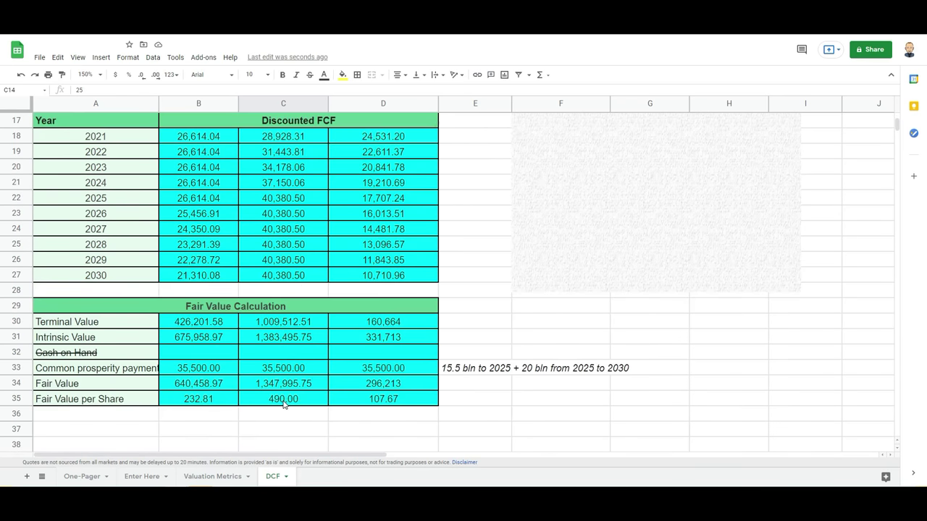
pyautogui.click(284, 402)
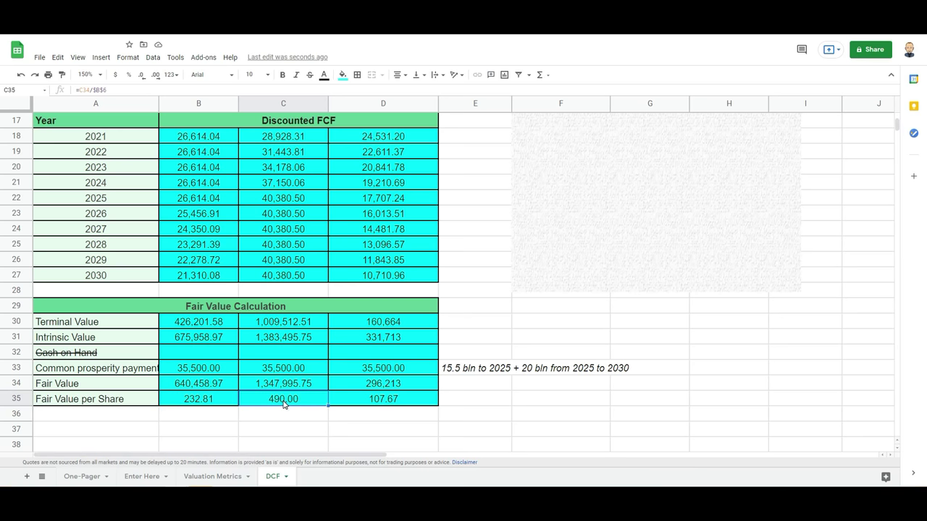
pyautogui.scroll(2, 290, 402)
pyautogui.scroll(3, 289, 402)
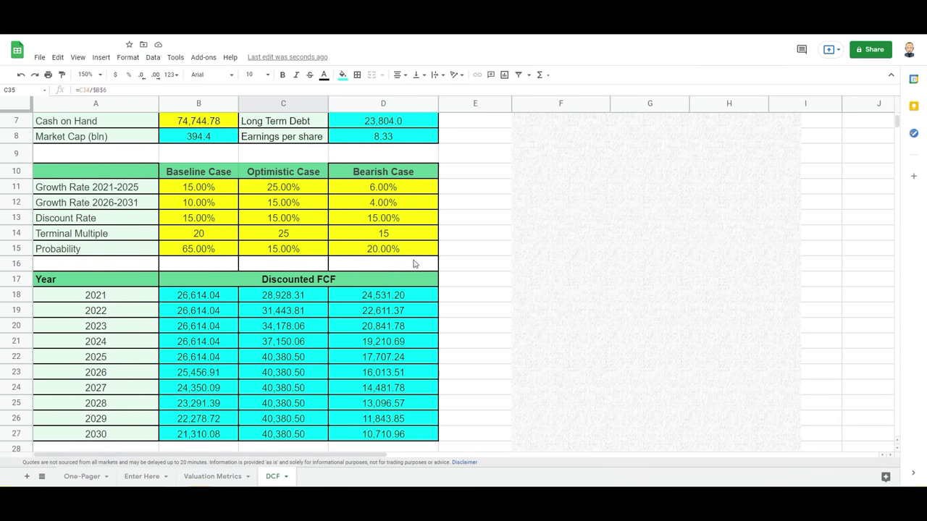
pyautogui.click(383, 191)
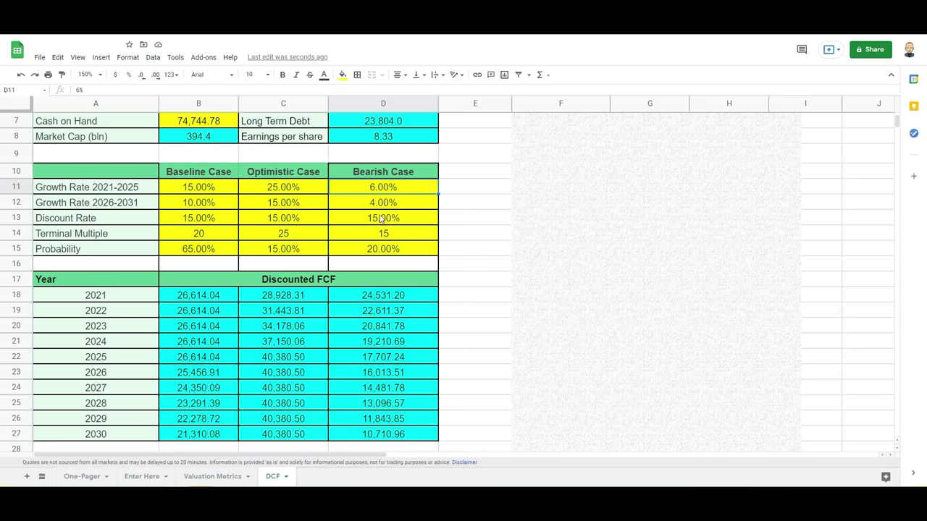
pyautogui.click(382, 218)
pyautogui.click(382, 235)
pyautogui.scroll(-5, 395, 303)
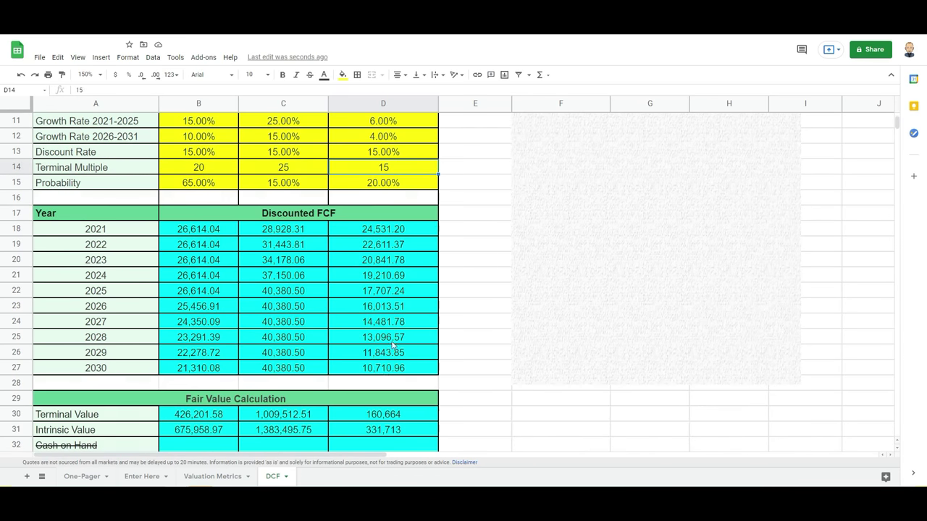
pyautogui.click(385, 404)
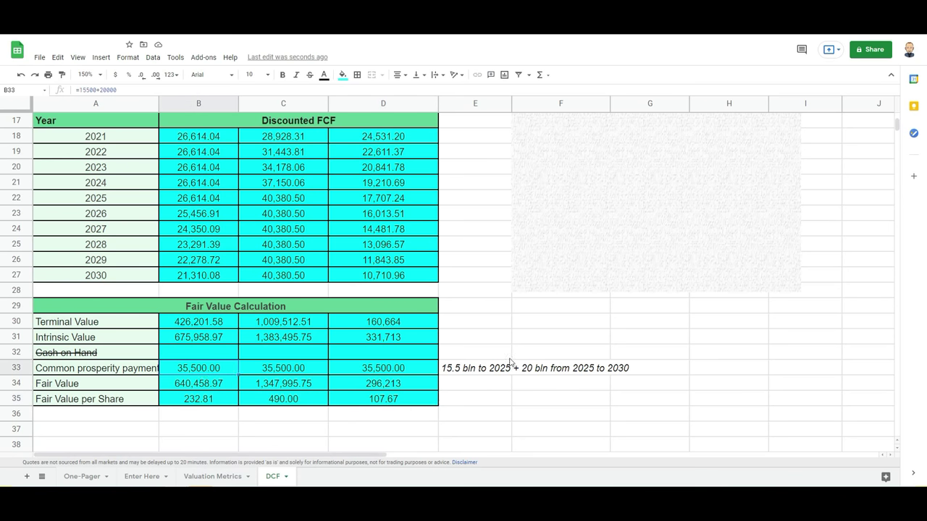
pyautogui.click(484, 372)
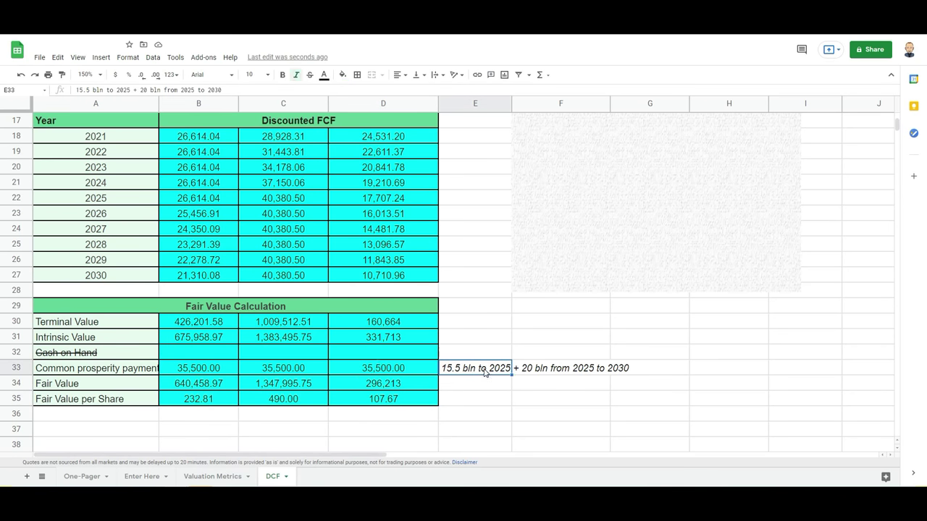
pyautogui.click(531, 371)
pyautogui.click(489, 373)
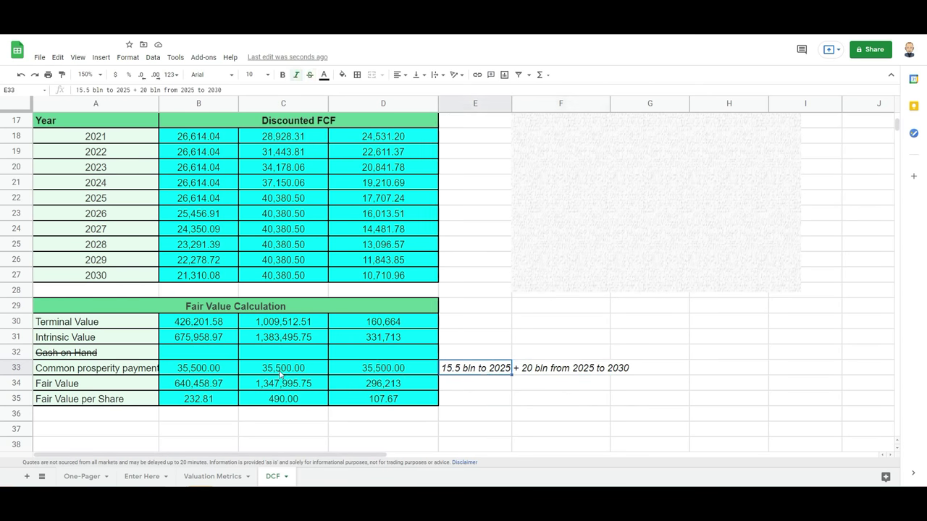
pyautogui.click(225, 369)
pyautogui.click(205, 339)
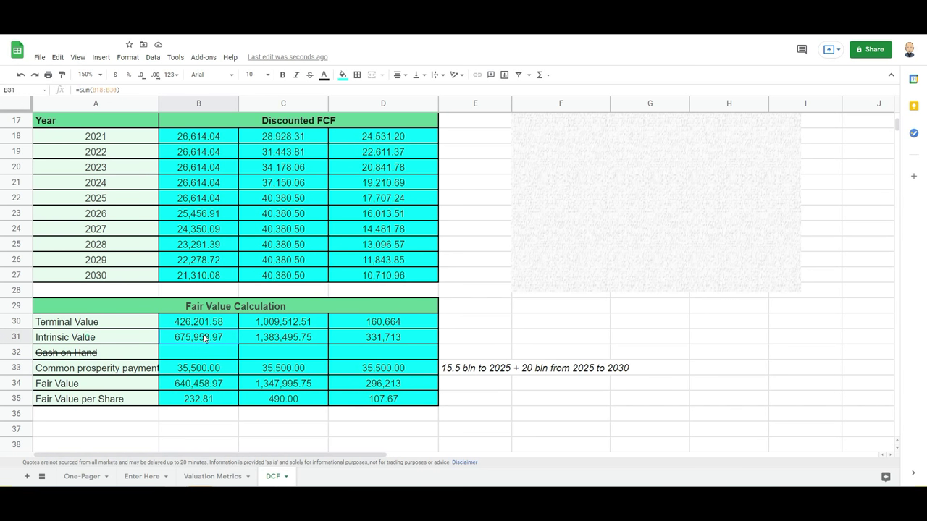
pyautogui.click(203, 372)
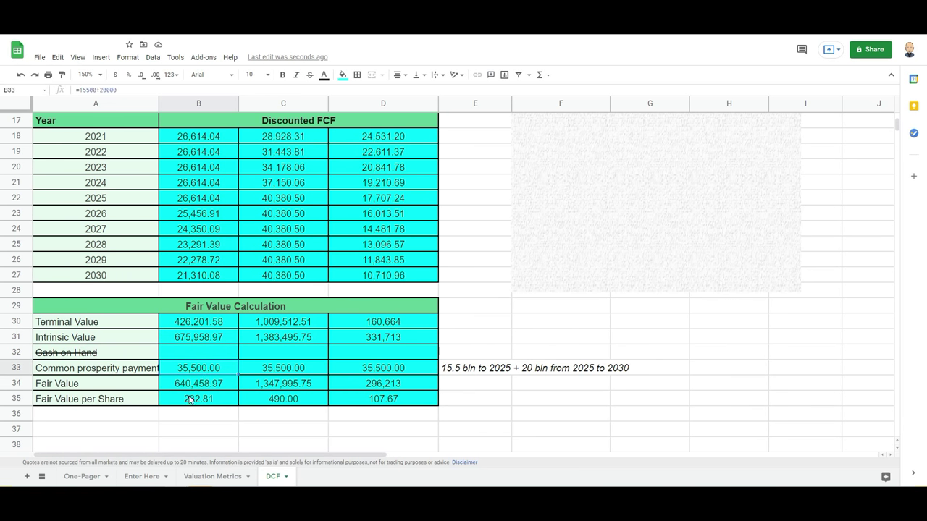
pyautogui.click(192, 384)
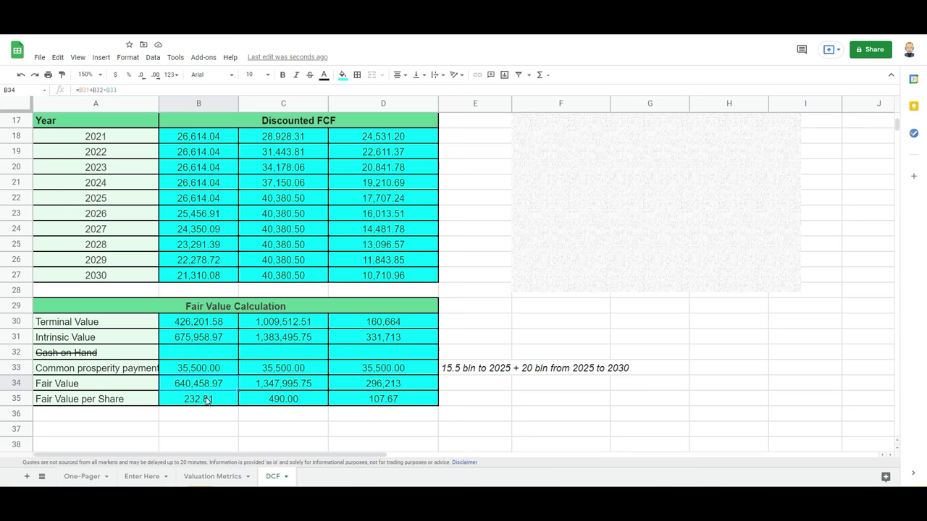
pyautogui.click(207, 401)
# Step: Move the chart down to reveal the weighted 246.36 fair value, highlighting baseline growth and 15.00% discount
pyautogui.scroll(5, 301, 398)
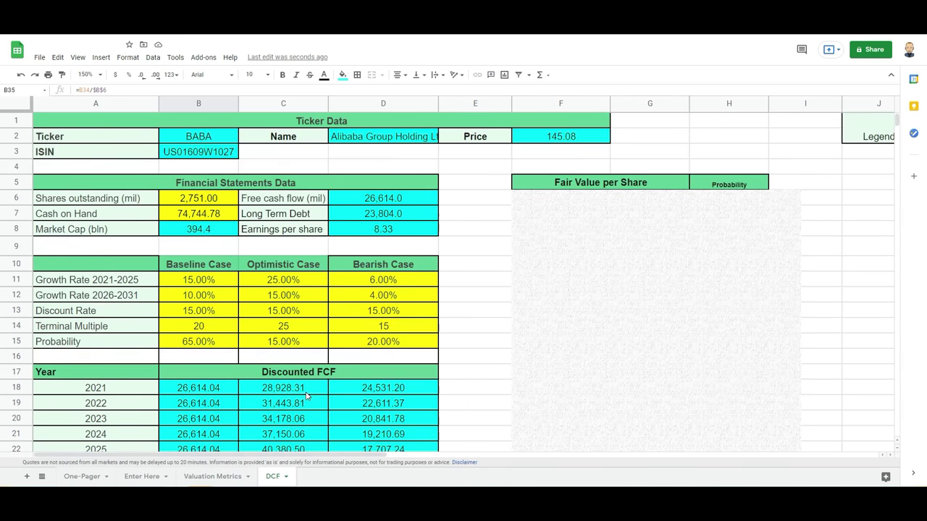
pyautogui.moveTo(606, 282); pyautogui.dragTo(605, 346)
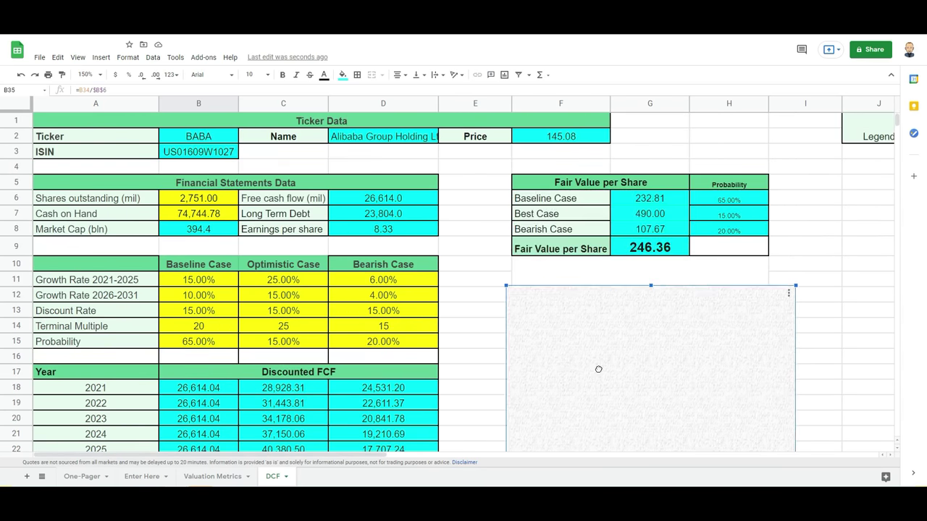
pyautogui.moveTo(599, 366); pyautogui.dragTo(601, 357)
pyautogui.scroll(-2, 598, 362)
pyautogui.scroll(1, 604, 347)
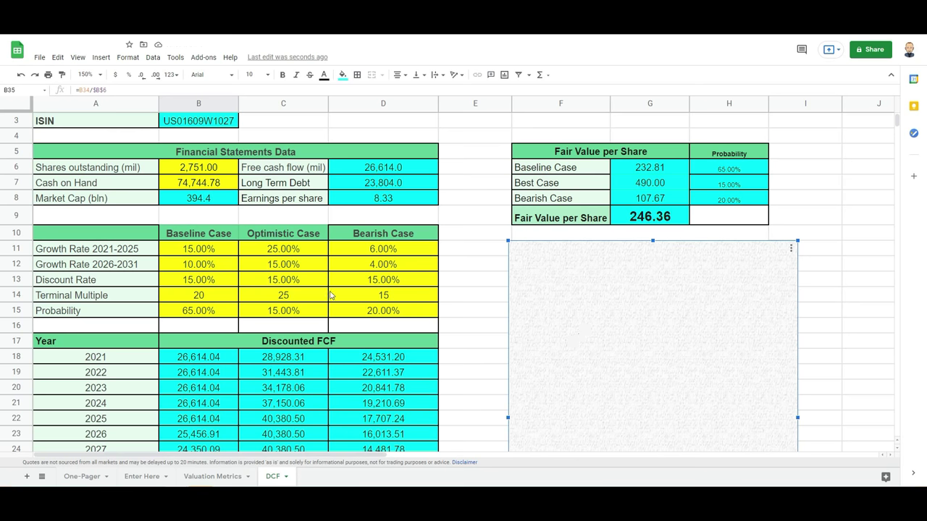
pyautogui.click(214, 284)
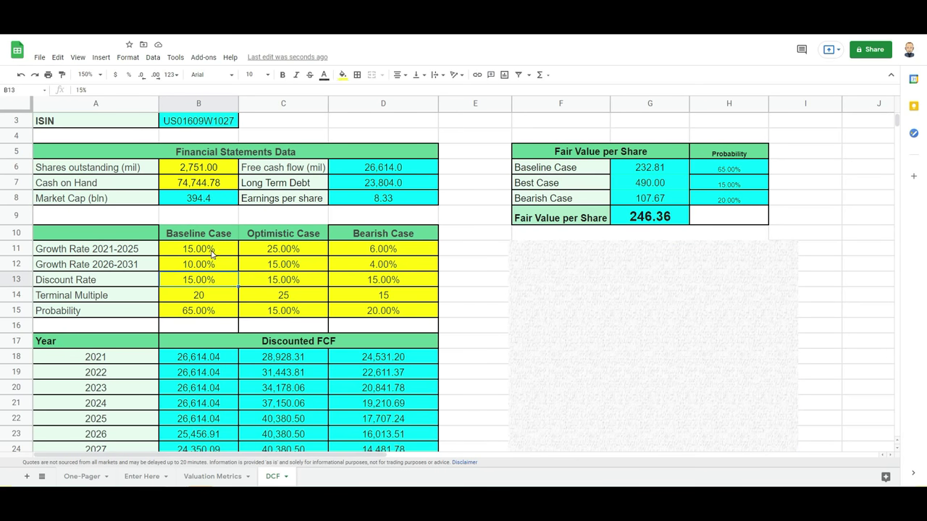
pyautogui.click(212, 251)
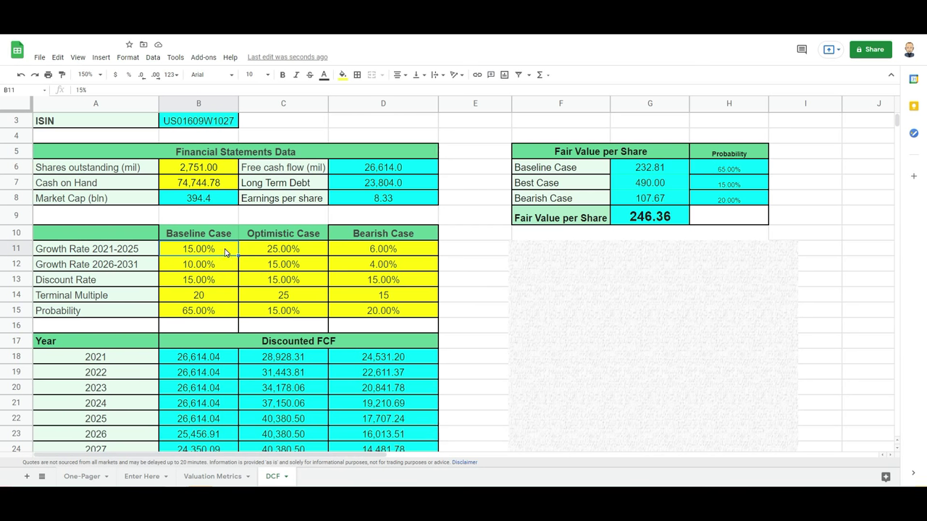
pyautogui.scroll(-2, 625, 229)
pyautogui.click(625, 230)
pyautogui.moveTo(625, 238); pyautogui.dragTo(625, 327)
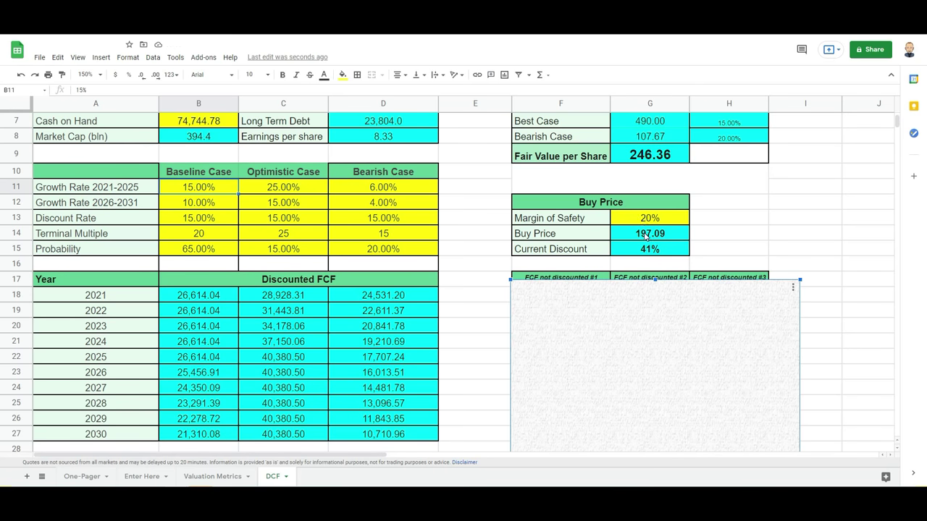
pyautogui.click(646, 236)
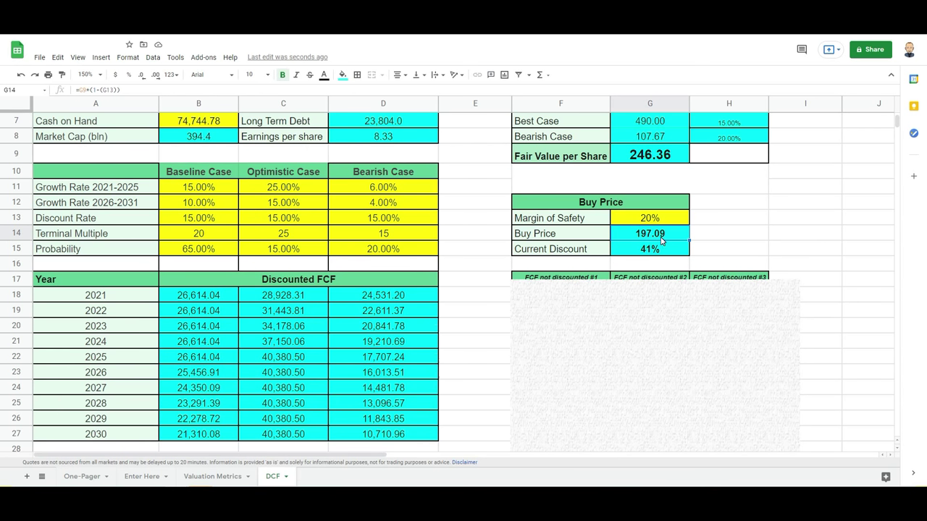
pyautogui.click(660, 250)
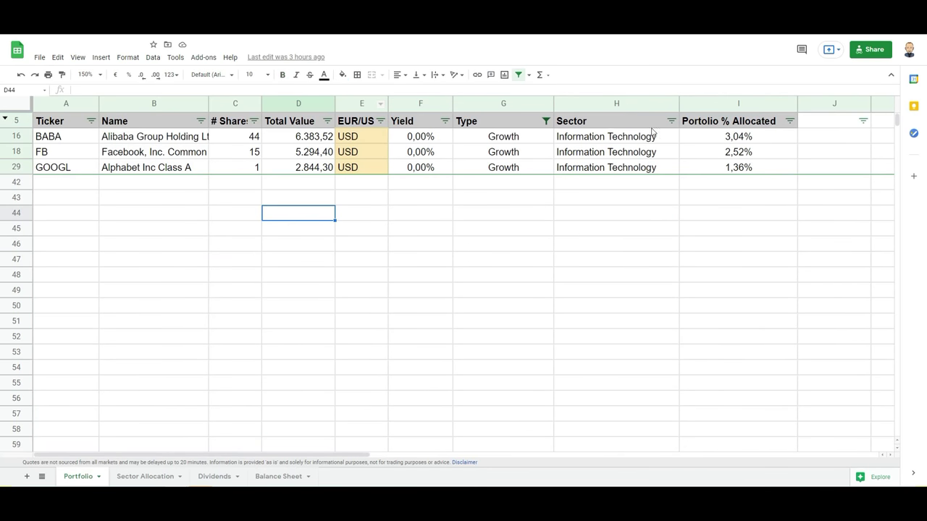
# Step: Inspect the formula behind the 3,04% value in cell I16
pyautogui.click(717, 141)
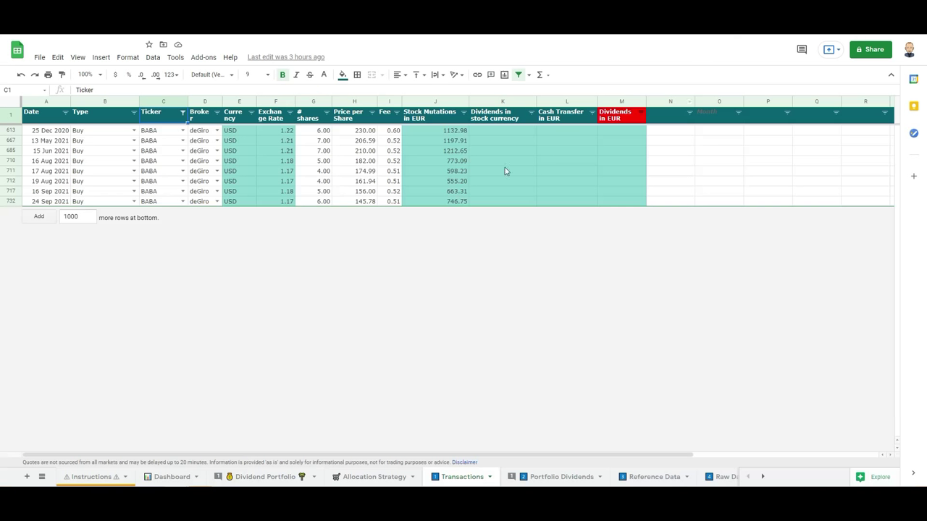
pyautogui.click(63, 133)
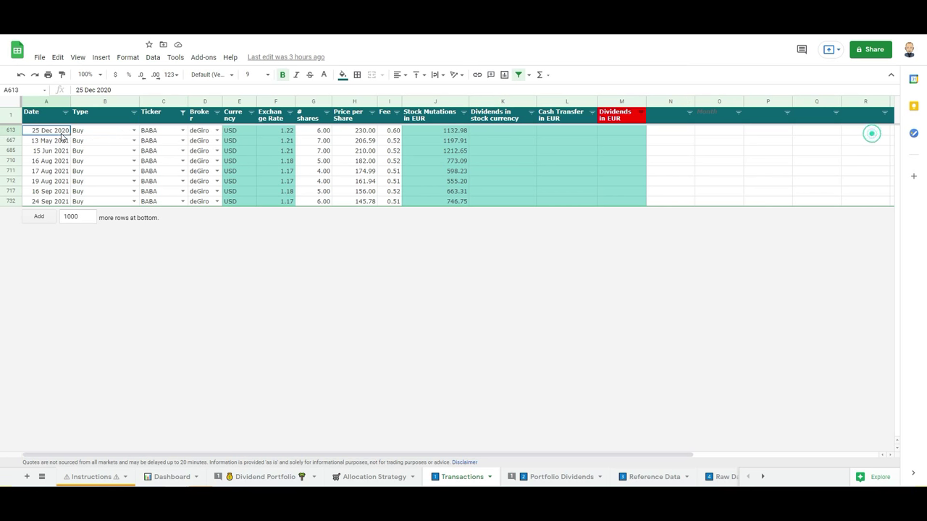
pyautogui.click(52, 202)
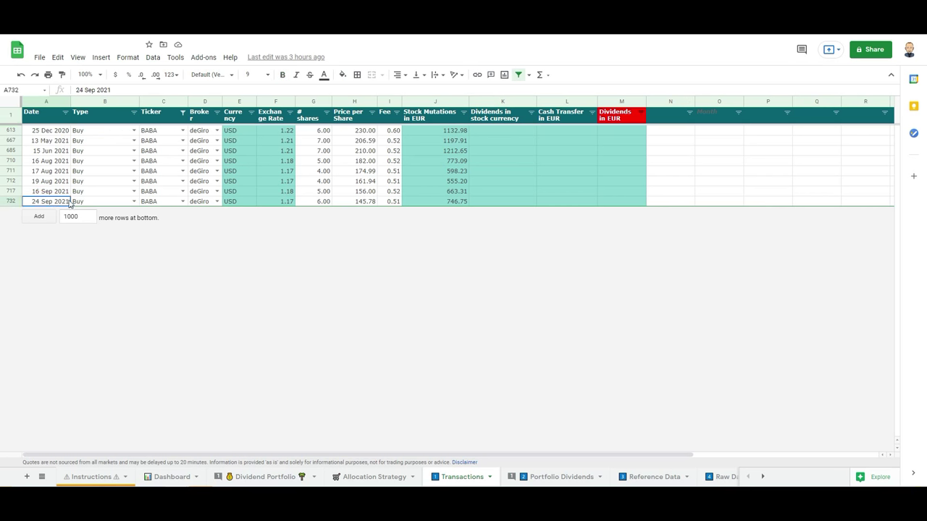
pyautogui.click(317, 202)
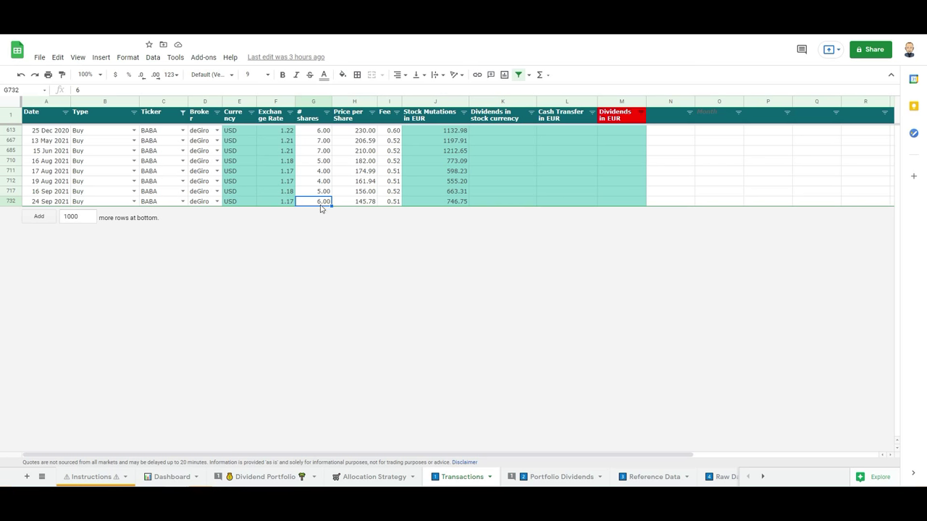
pyautogui.click(357, 202)
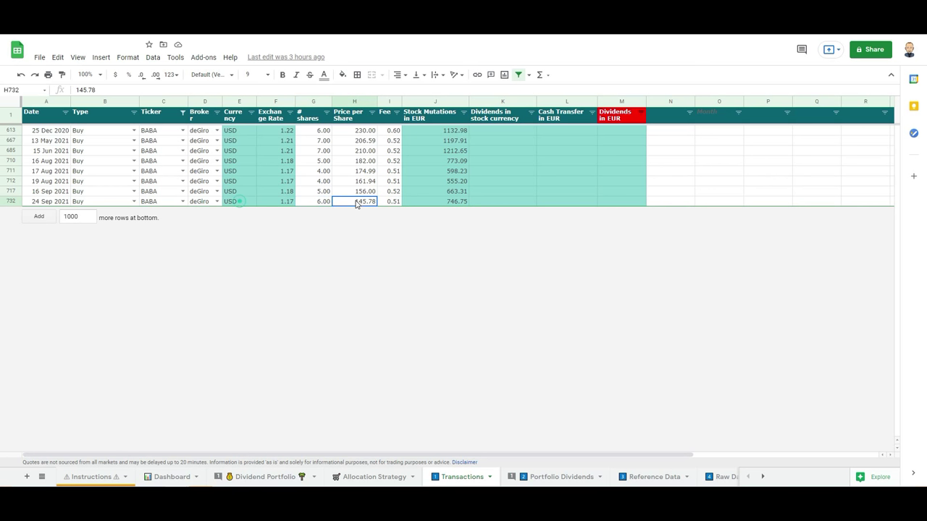
pyautogui.click(317, 203)
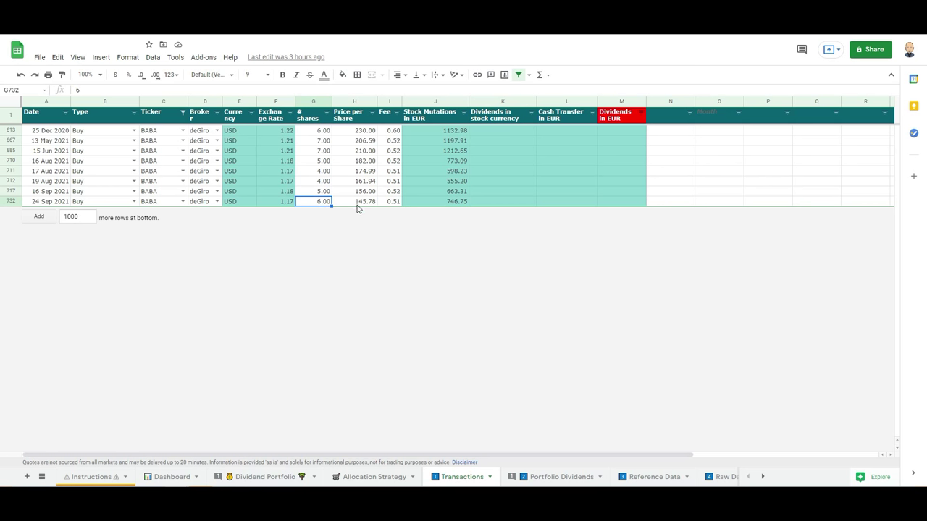